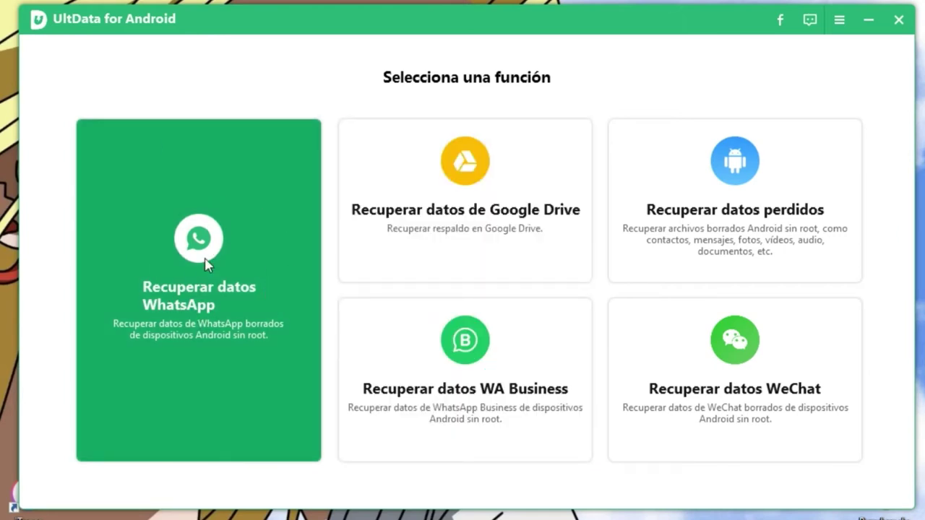
- Start a WhatsApp data recovery scan of the connected Redmi Note 9S, confirming that WhatsApp is signed in on the device
{"action": "left_click", "coordinate": [240, 215]}
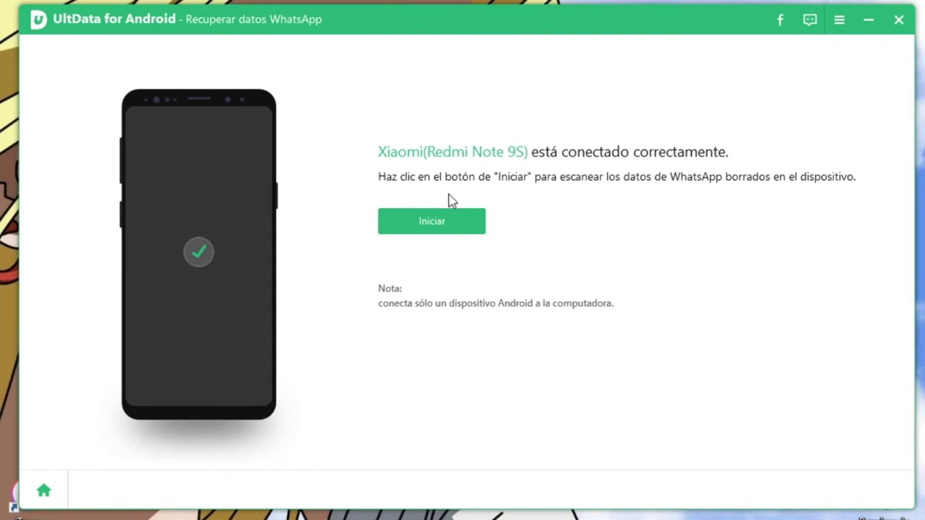
{"action": "left_click", "coordinate": [458, 220]}
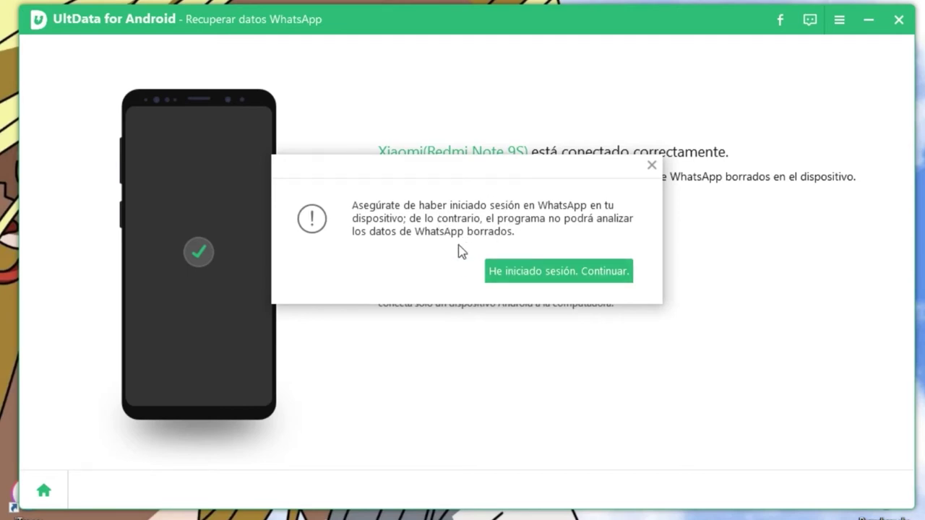
{"action": "left_click", "coordinate": [543, 272]}
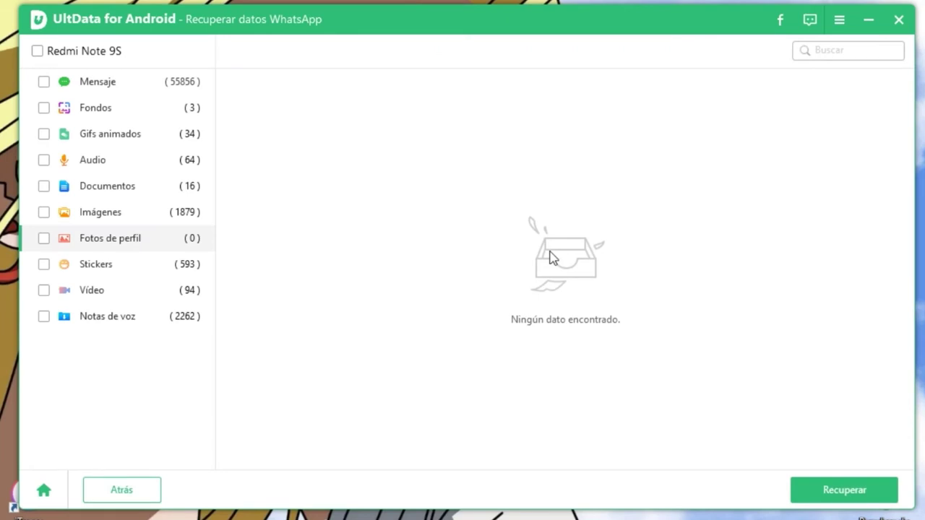
- Review the scanned messages, wallpapers, animated GIFs, audio, documents, images and stickers one category after another
{"action": "left_click", "coordinate": [159, 87]}
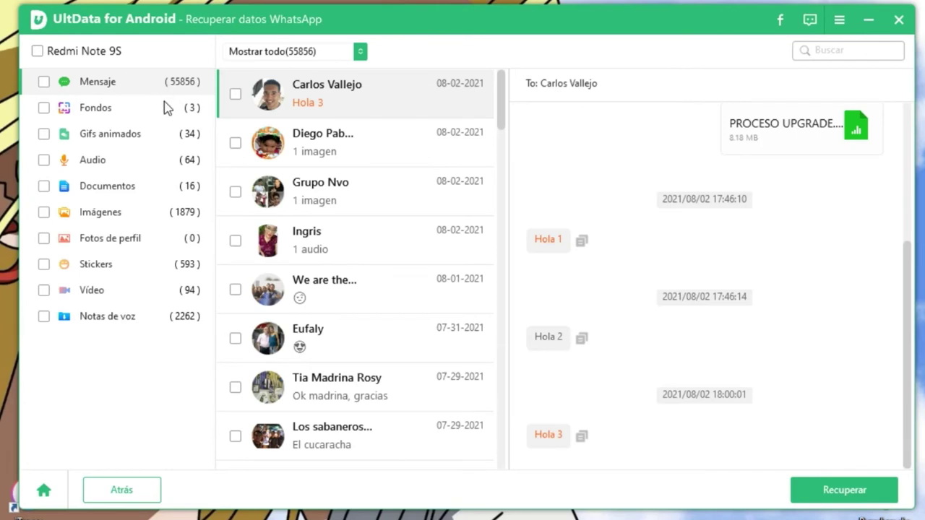
{"action": "left_click", "coordinate": [164, 110]}
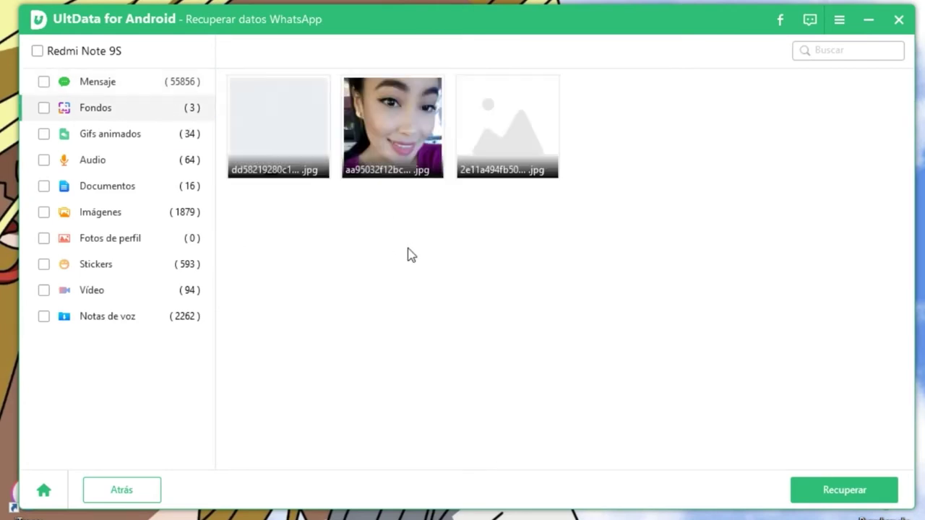
{"action": "left_click", "coordinate": [177, 143]}
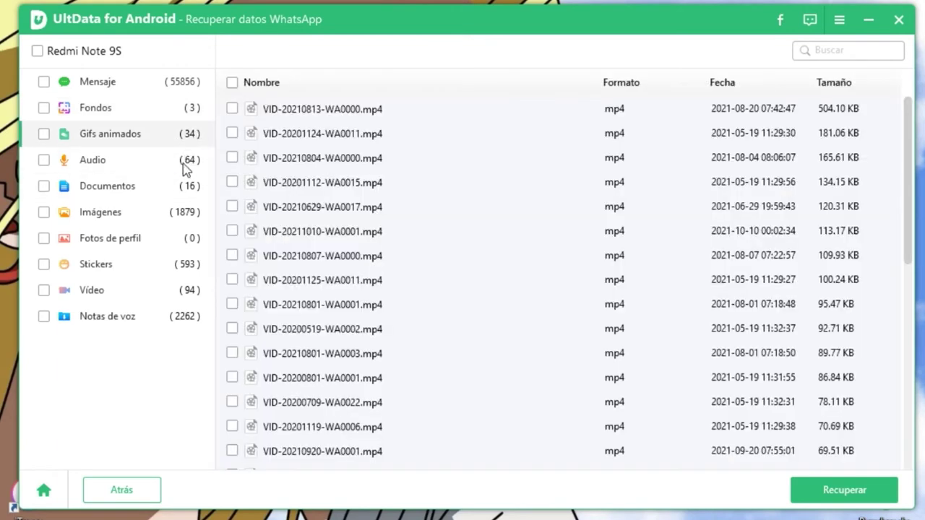
{"action": "left_click", "coordinate": [182, 168]}
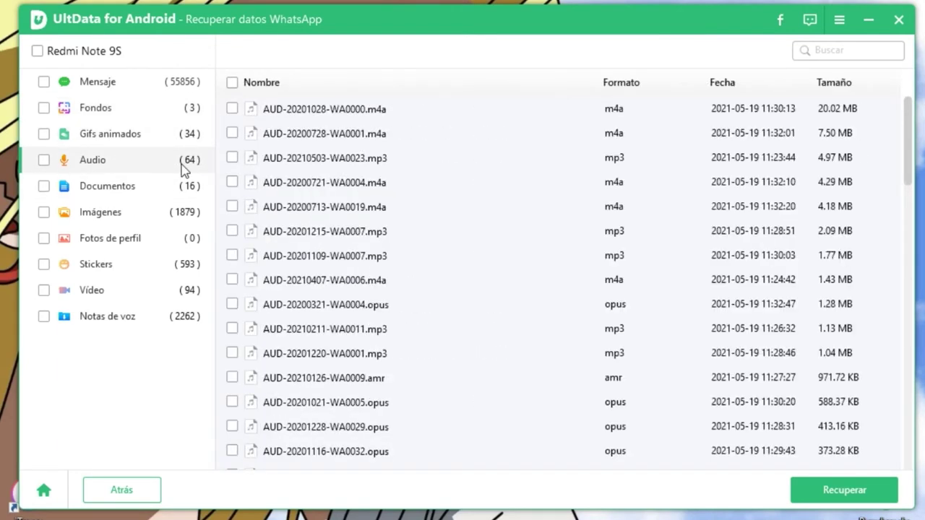
{"action": "left_click", "coordinate": [130, 186]}
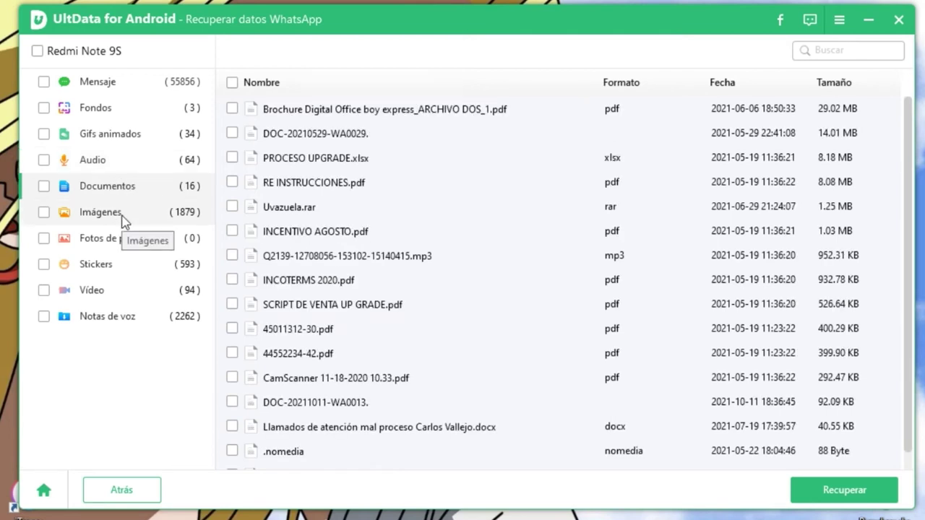
{"action": "left_click", "coordinate": [123, 218]}
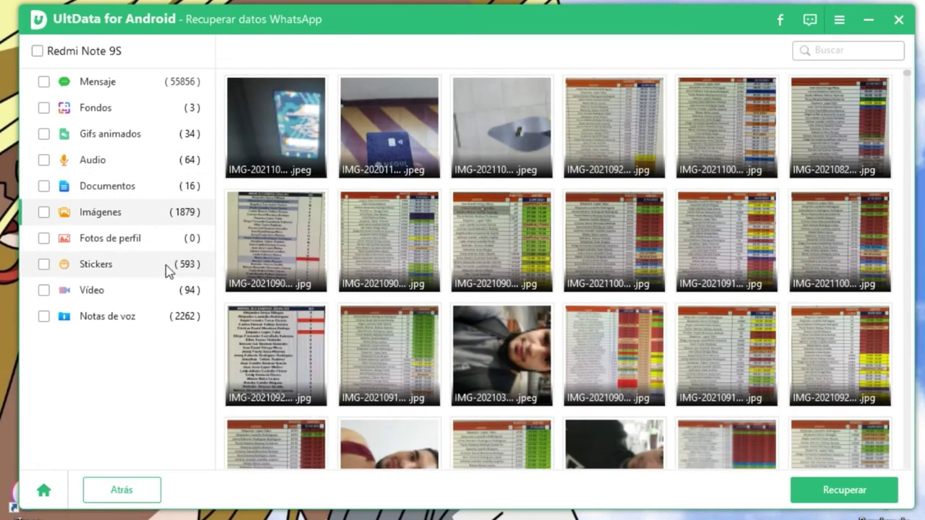
{"action": "left_click", "coordinate": [156, 271]}
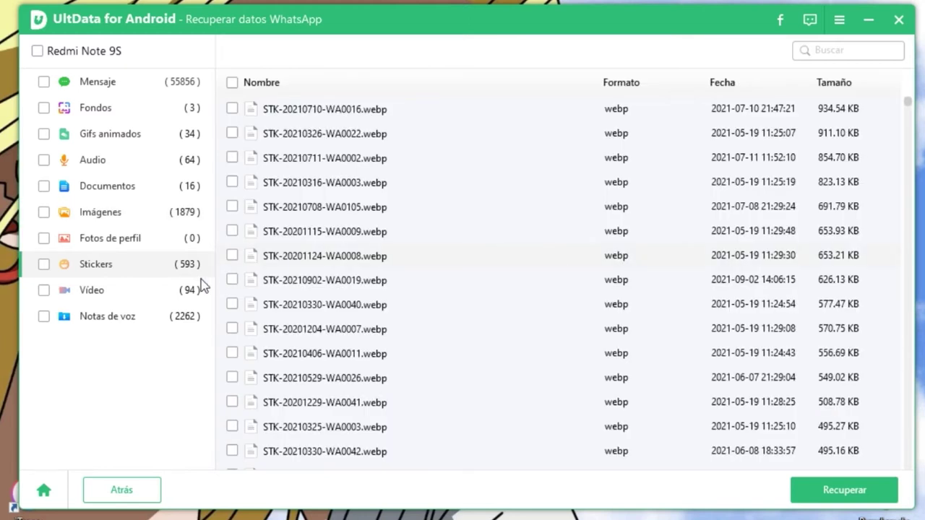
- Sort the voice notes by date and select all those dated 2021-10-11, from PTT-20211011-WA0001.opus to PTT-20211011-WA0038.opus
{"action": "left_click", "coordinate": [151, 323]}
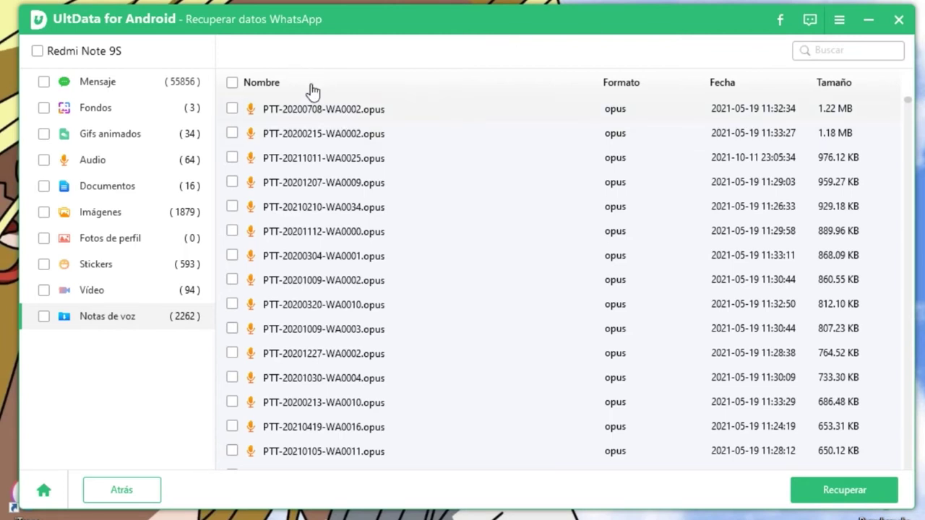
{"action": "left_click", "coordinate": [751, 86]}
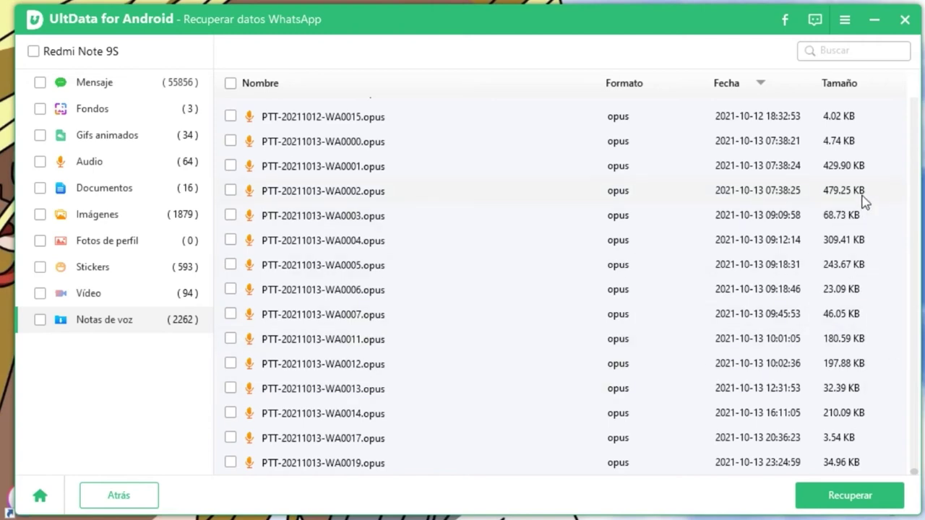
{"action": "scroll", "coordinate": [779, 203], "scroll_direction": "up", "scroll_amount": 4}
{"action": "scroll", "coordinate": [779, 203], "scroll_direction": "up", "scroll_amount": 2}
{"action": "left_click", "coordinate": [770, 246]}
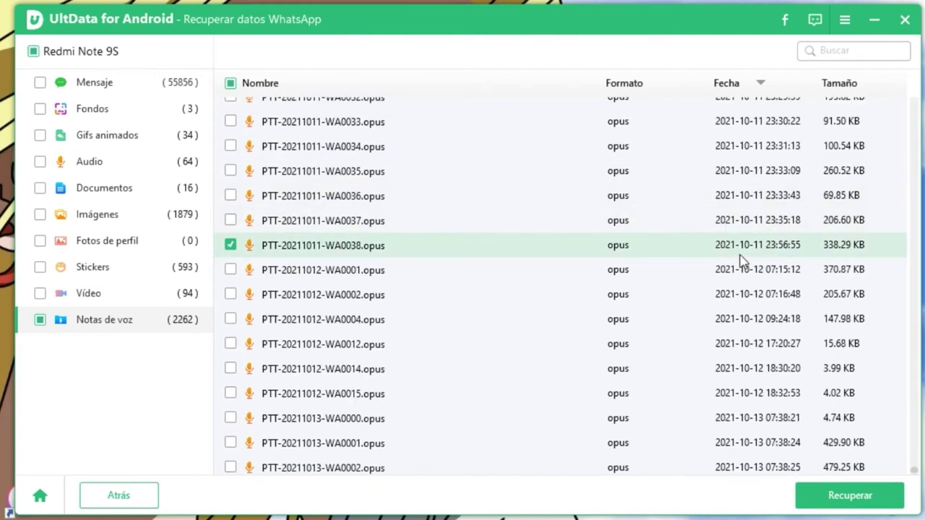
{"action": "left_click", "coordinate": [758, 194], "text": "shift"}
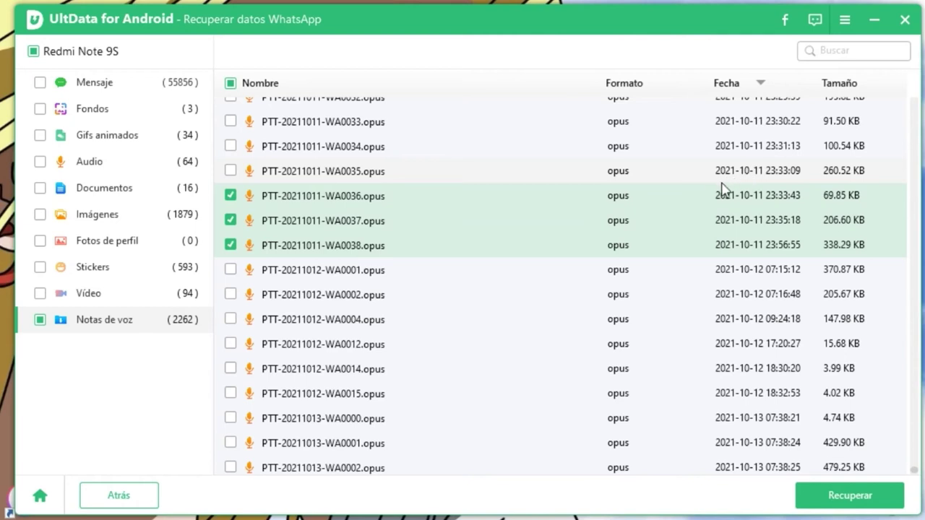
{"action": "left_click", "coordinate": [231, 172]}
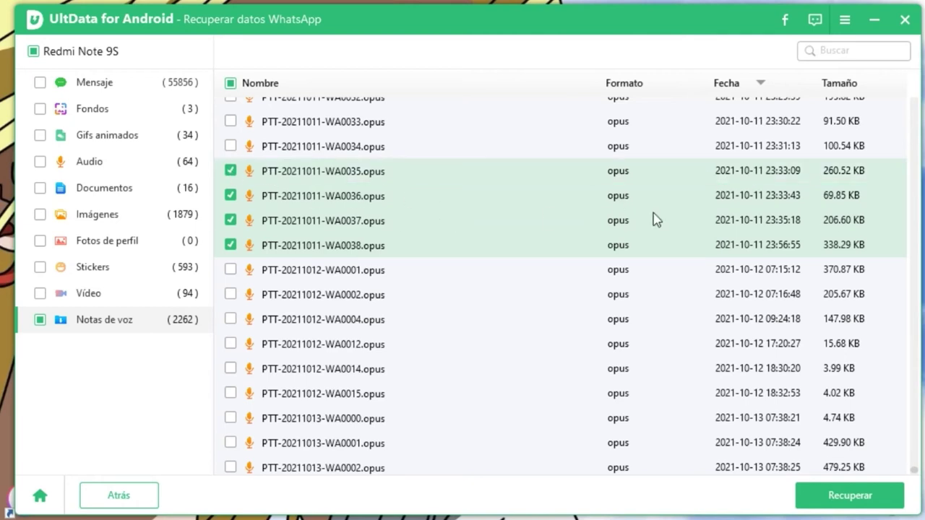
{"action": "scroll", "coordinate": [655, 219], "scroll_direction": "up", "scroll_amount": 10}
{"action": "left_click", "coordinate": [597, 217], "text": "shift"}
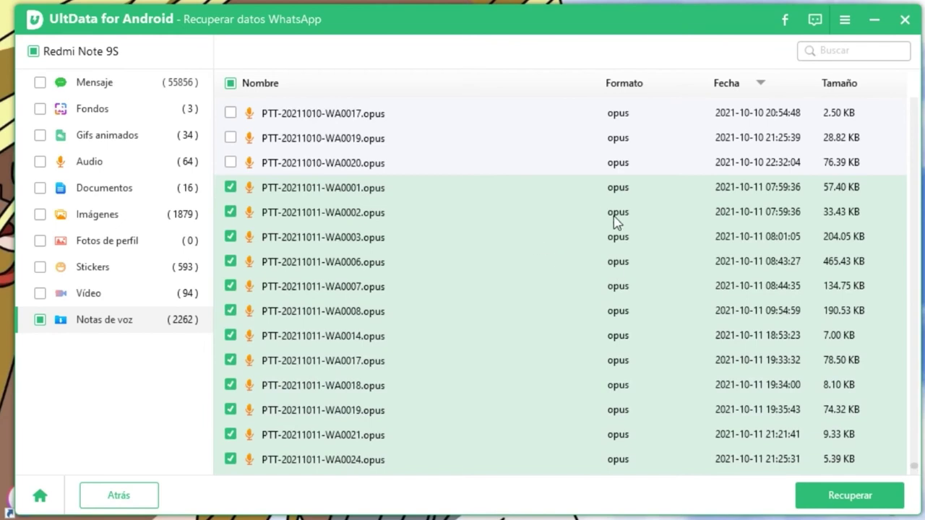
{"action": "scroll", "coordinate": [512, 246], "scroll_direction": "down", "scroll_amount": 4}
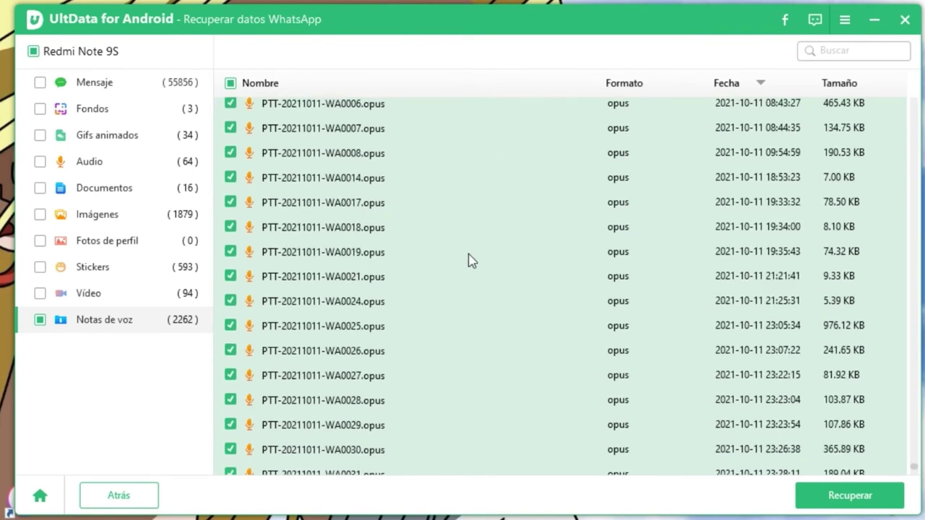
{"action": "scroll", "coordinate": [471, 261], "scroll_direction": "up", "scroll_amount": 6}
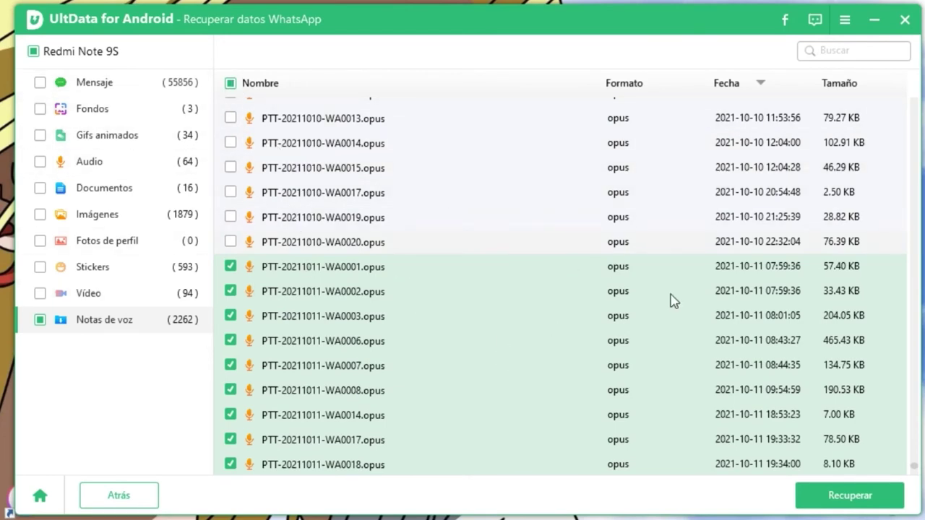
- Recover the selected voice notes to the desktop (Escritorio) and exit the recovery program
{"action": "left_click", "coordinate": [860, 504]}
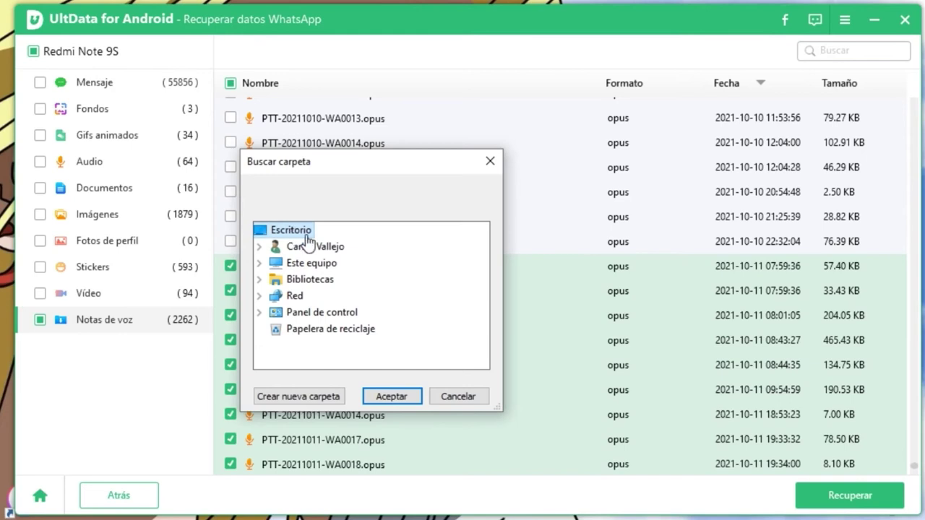
{"action": "left_click", "coordinate": [391, 396]}
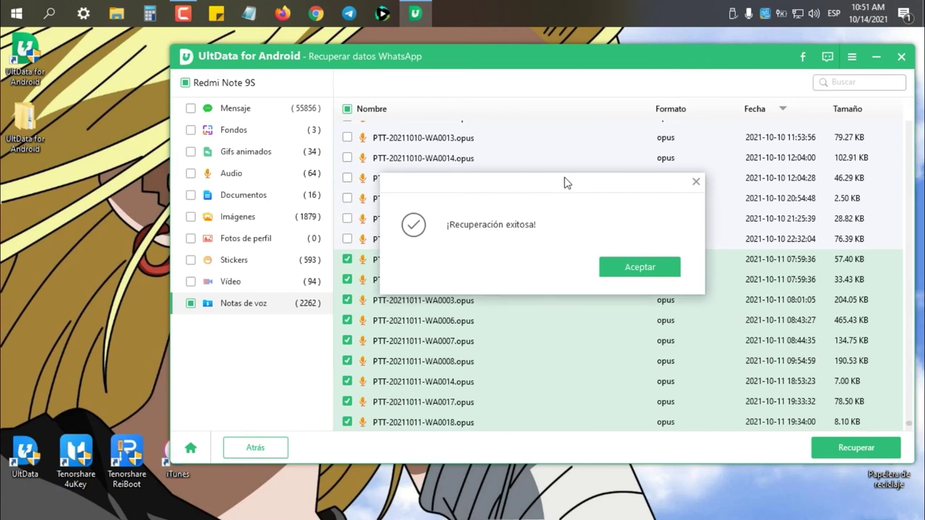
{"action": "left_click", "coordinate": [626, 270]}
{"action": "scroll", "coordinate": [628, 270], "scroll_direction": "down", "scroll_amount": 3}
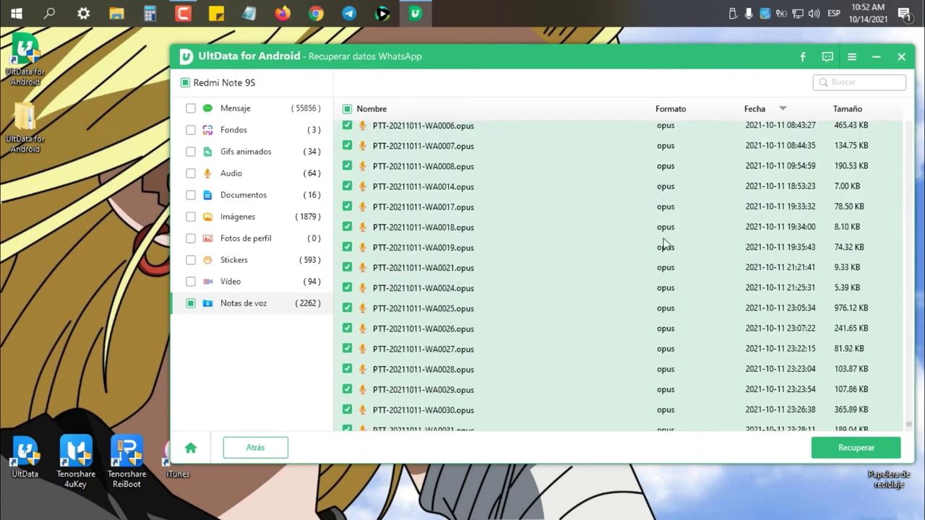
{"action": "left_click", "coordinate": [901, 57]}
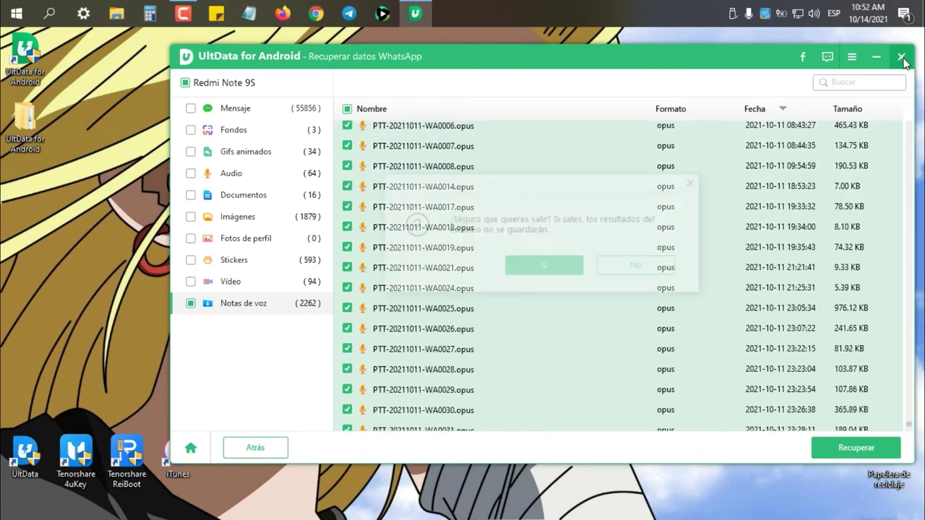
{"action": "left_click", "coordinate": [545, 264]}
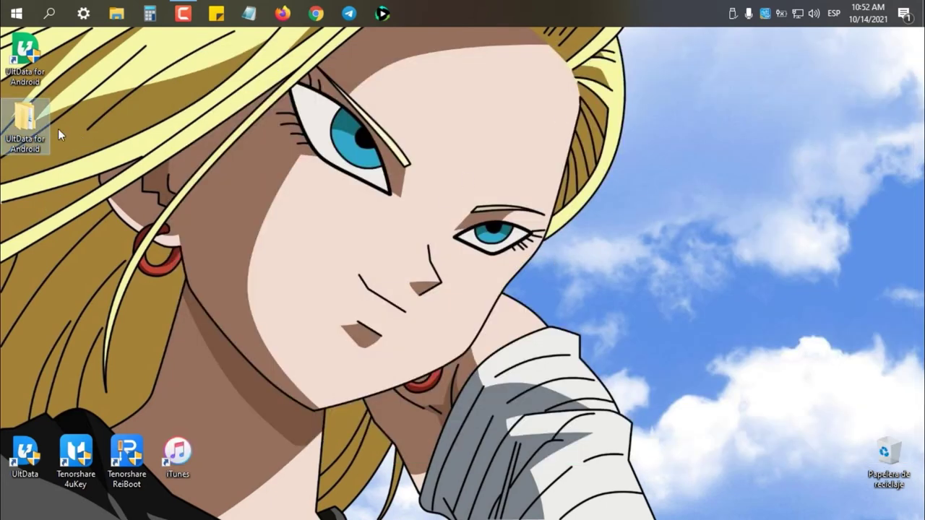
{"action": "double_click", "coordinate": [17, 126]}
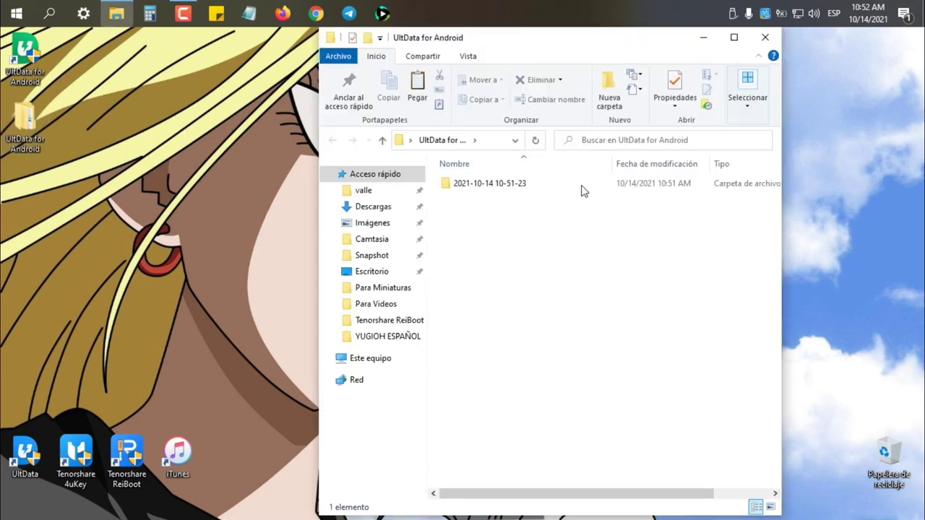
{"action": "left_click", "coordinate": [517, 189]}
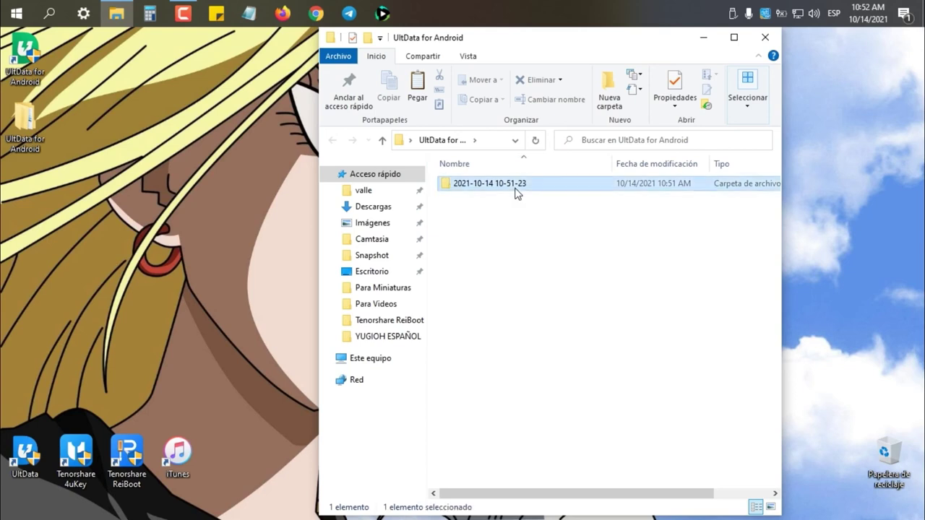
{"action": "double_click", "coordinate": [519, 189]}
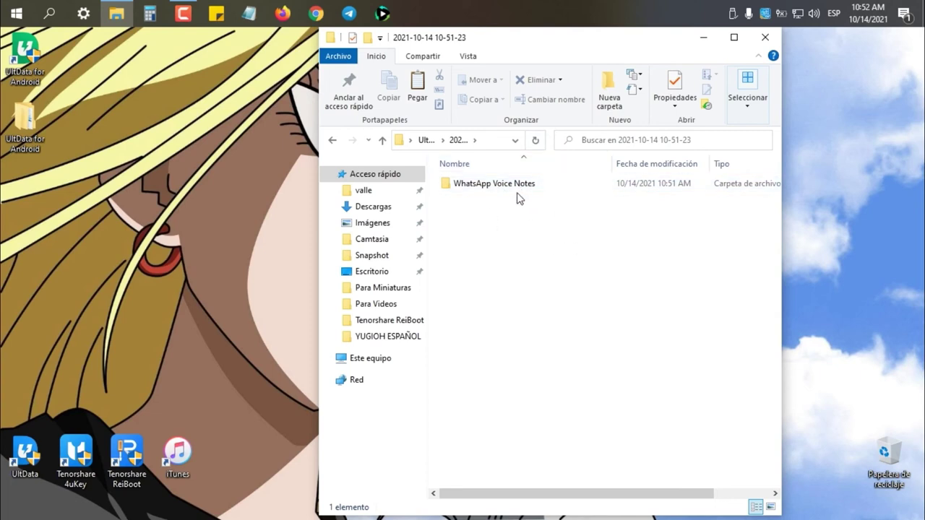
{"action": "mouse_move", "coordinate": [531, 195]}
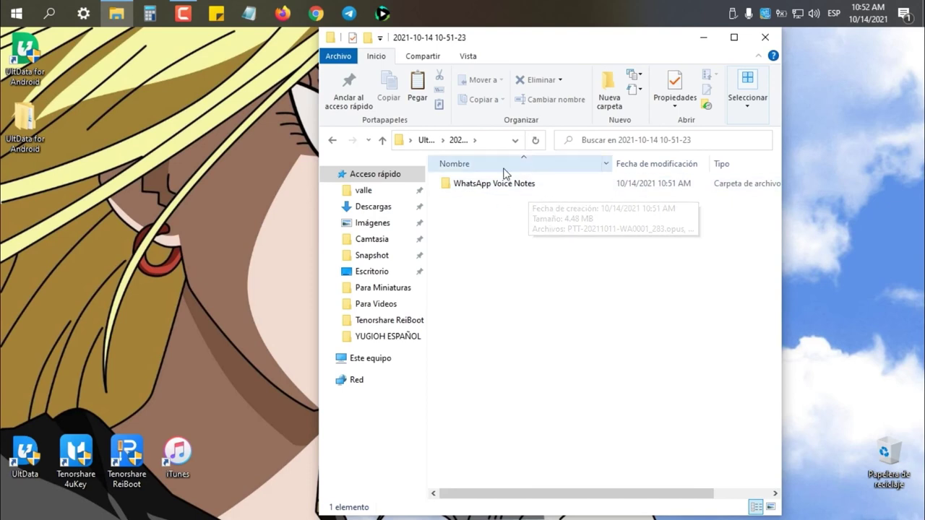
{"action": "left_click", "coordinate": [523, 186]}
{"action": "double_click", "coordinate": [523, 185]}
{"action": "key", "text": "super+Up"}
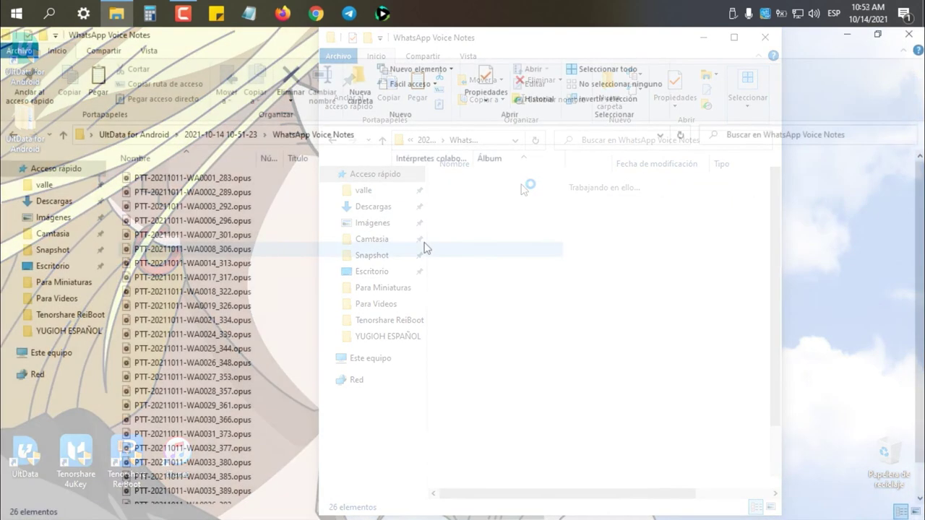
- Examine the list of recovered .opus voice notes in the WhatsApp Voice Notes folder
{"action": "scroll", "coordinate": [300, 291], "scroll_direction": "down", "scroll_amount": 1}
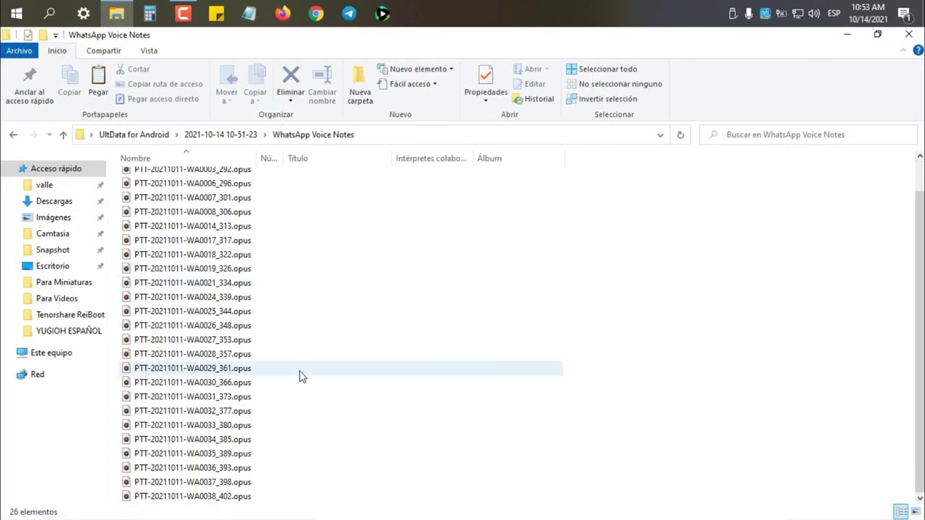
{"action": "scroll", "coordinate": [305, 374], "scroll_direction": "up", "scroll_amount": 1}
{"action": "scroll", "coordinate": [304, 374], "scroll_direction": "down", "scroll_amount": 1}
{"action": "scroll", "coordinate": [304, 373], "scroll_direction": "up", "scroll_amount": 1}
{"action": "scroll", "coordinate": [304, 374], "scroll_direction": "down", "scroll_amount": 1}
{"action": "scroll", "coordinate": [304, 374], "scroll_direction": "up", "scroll_amount": 1}
{"action": "scroll", "coordinate": [304, 287], "scroll_direction": "down", "scroll_amount": 1}
{"action": "scroll", "coordinate": [304, 287], "scroll_direction": "up", "scroll_amount": 1}
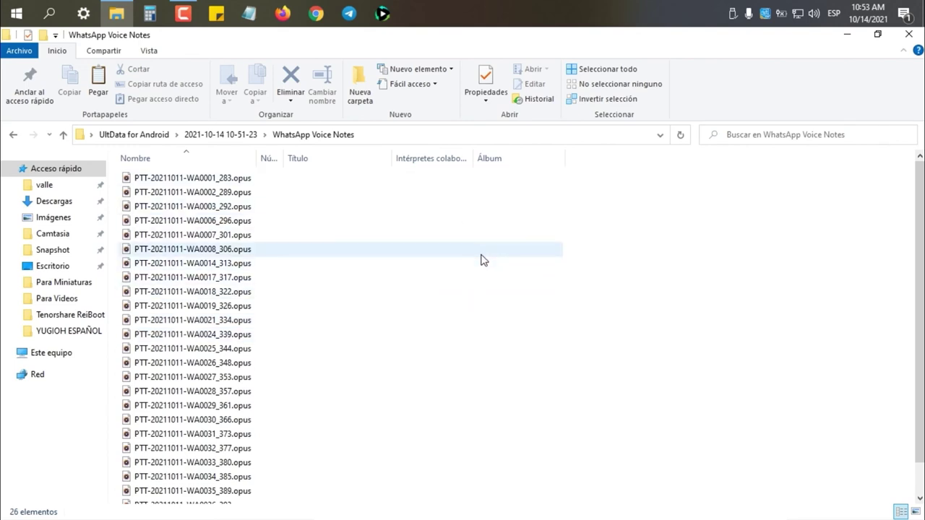
- Play the recovered voice note PTT-20211011-WA0014_313.opus, and close the music player and the folder window
{"action": "left_click", "coordinate": [243, 269]}
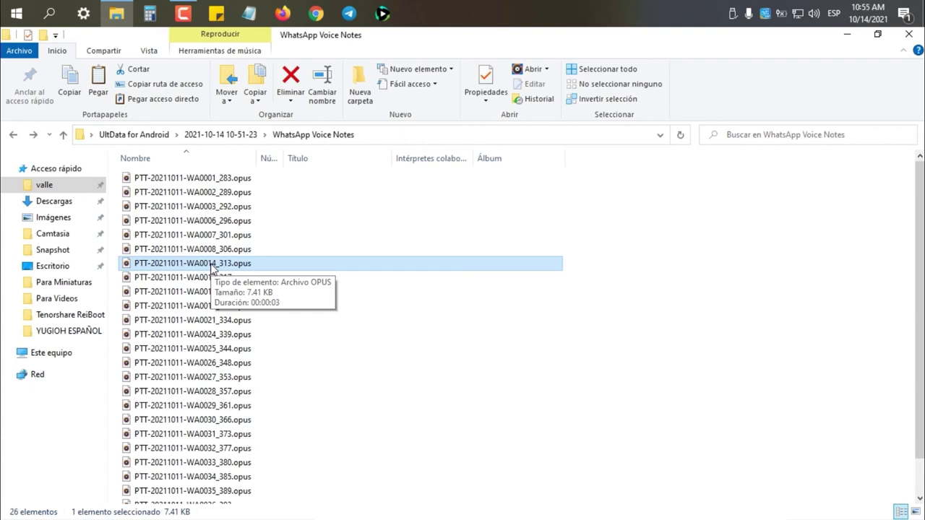
{"action": "left_click", "coordinate": [211, 266]}
{"action": "left_click", "coordinate": [212, 264]}
{"action": "left_click", "coordinate": [319, 269]}
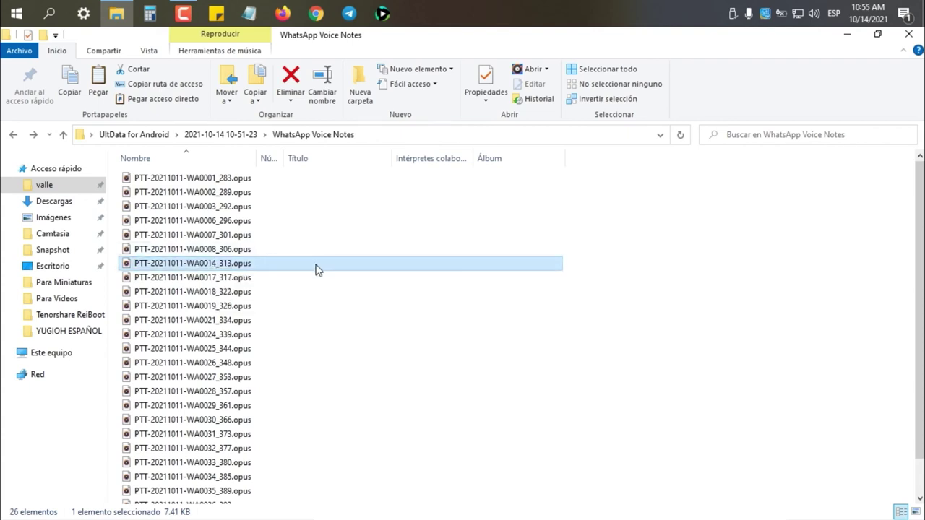
{"action": "double_click", "coordinate": [318, 269]}
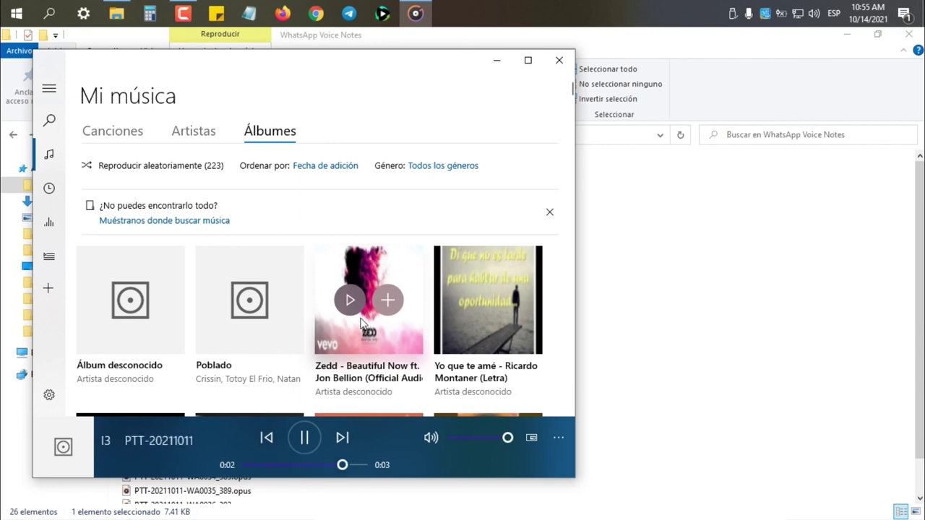
{"action": "left_click", "coordinate": [559, 60]}
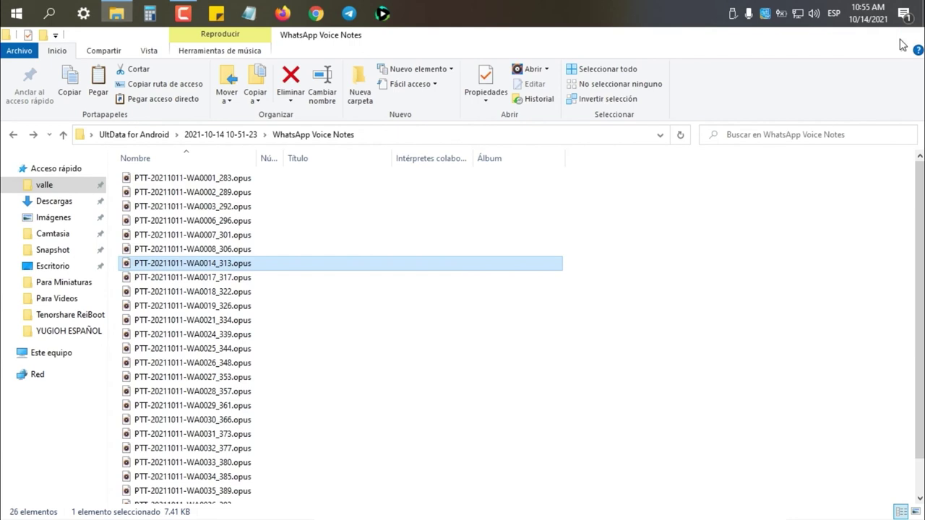
{"action": "left_click", "coordinate": [904, 36]}
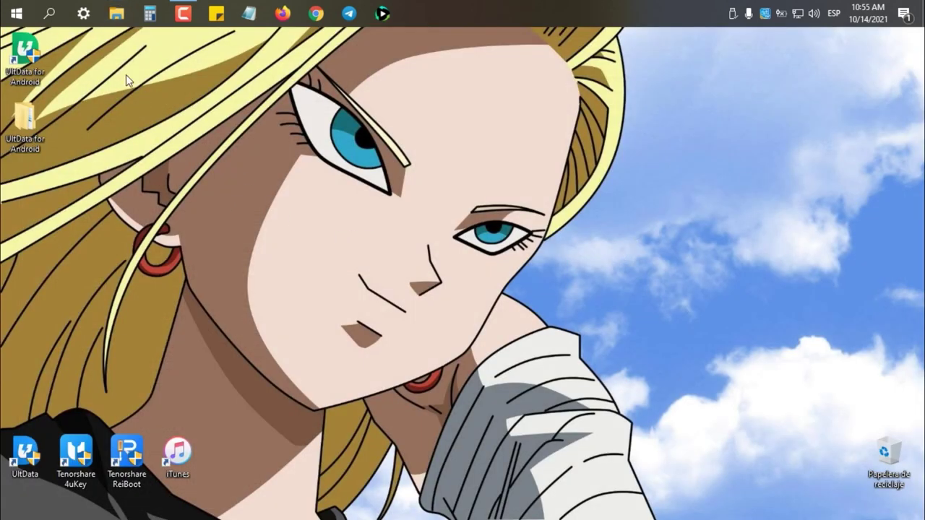
{"action": "left_click_drag", "start_coordinate": [128, 31], "coordinate": [2, 229]}
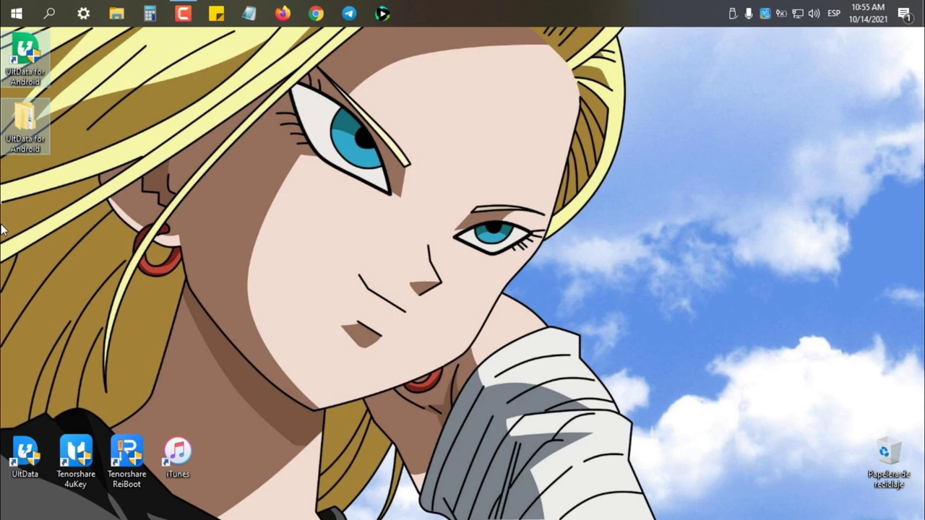